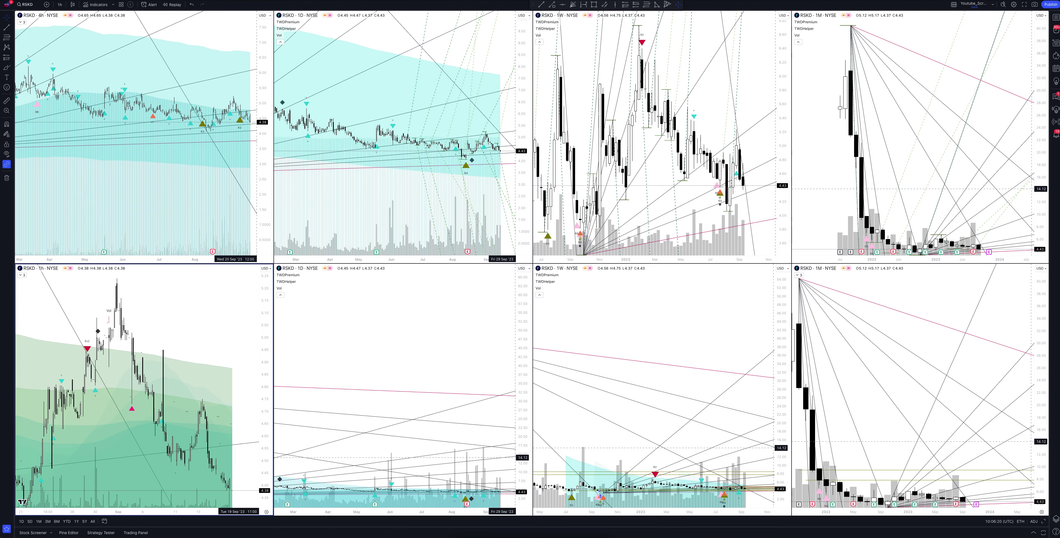
Maximize the 1M RSKD chart to fill the window, then toggle back to the eight-chart grid
click(1044, 521)
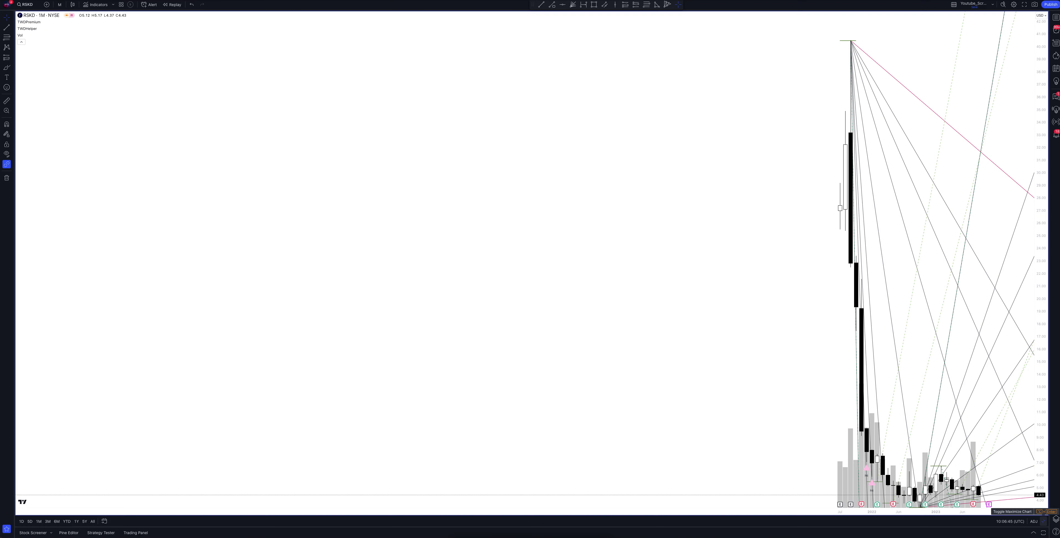
click(1043, 521)
Maximize the monthly RSKD chart once more, then restore the eight-pane grid
click(1044, 521)
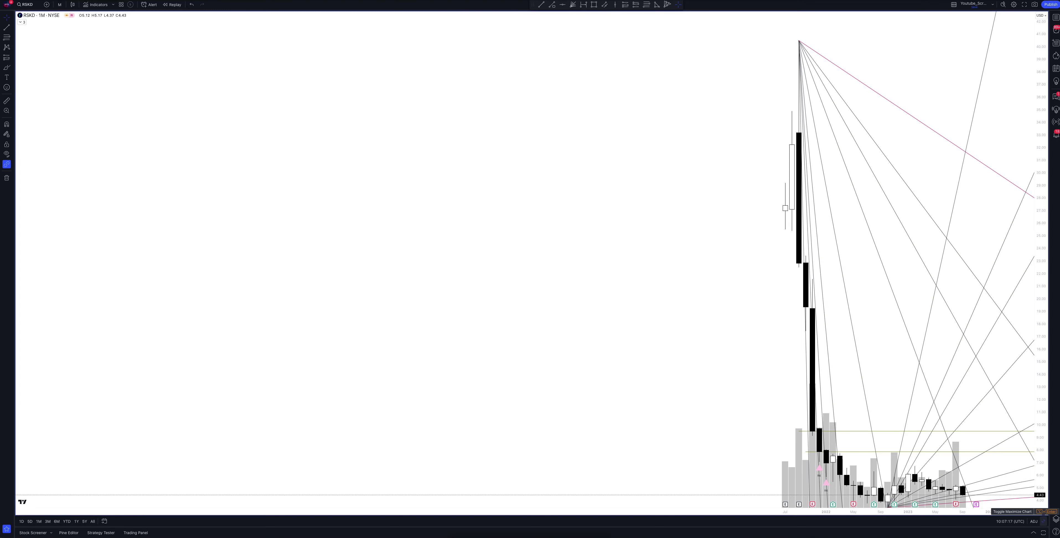
click(1043, 521)
click(659, 165)
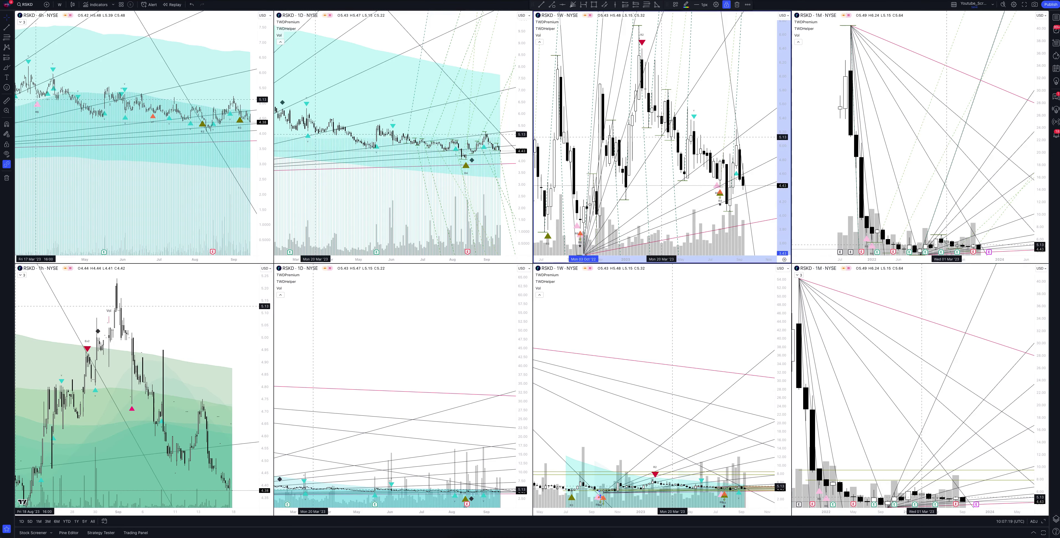
key(alt+Return)
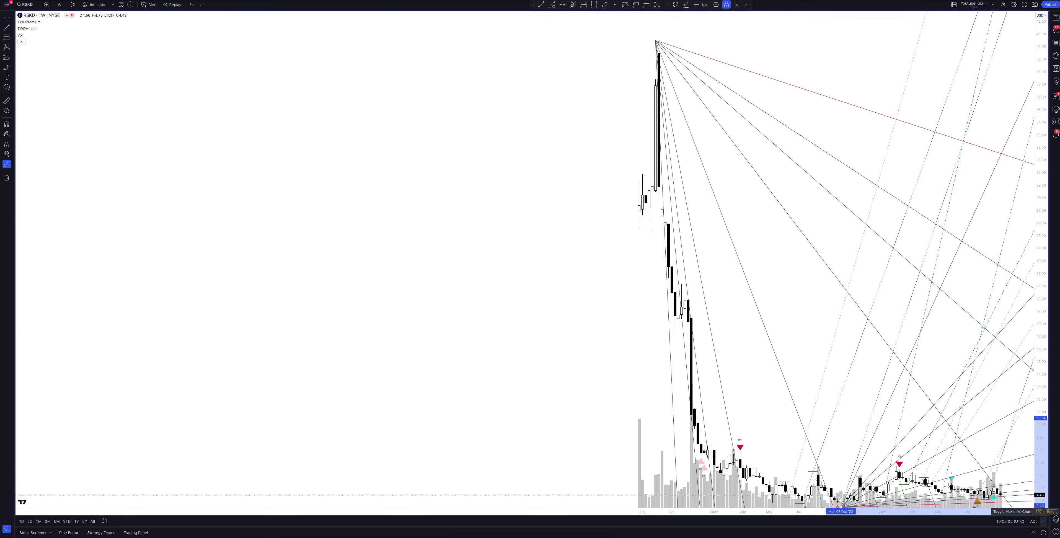
click(1040, 511)
click(1041, 512)
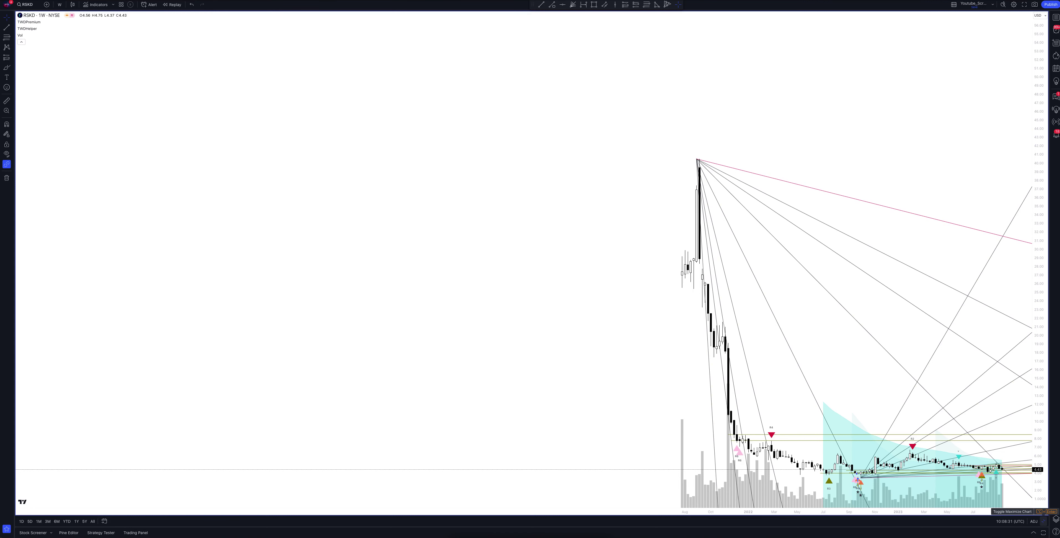
click(1043, 521)
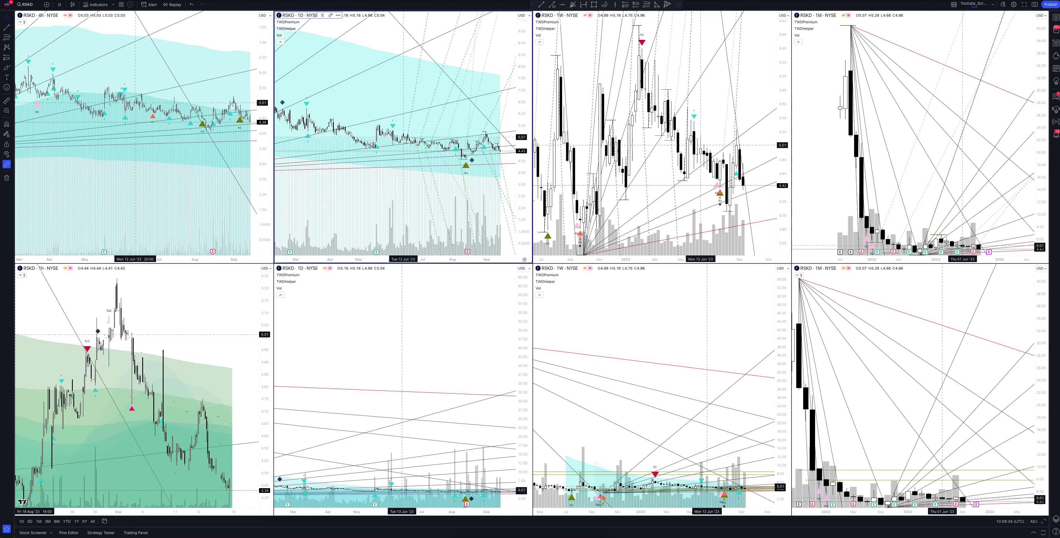
Maximize the 1D RSKD chart to full window, then toggle back to the grid
click(1043, 521)
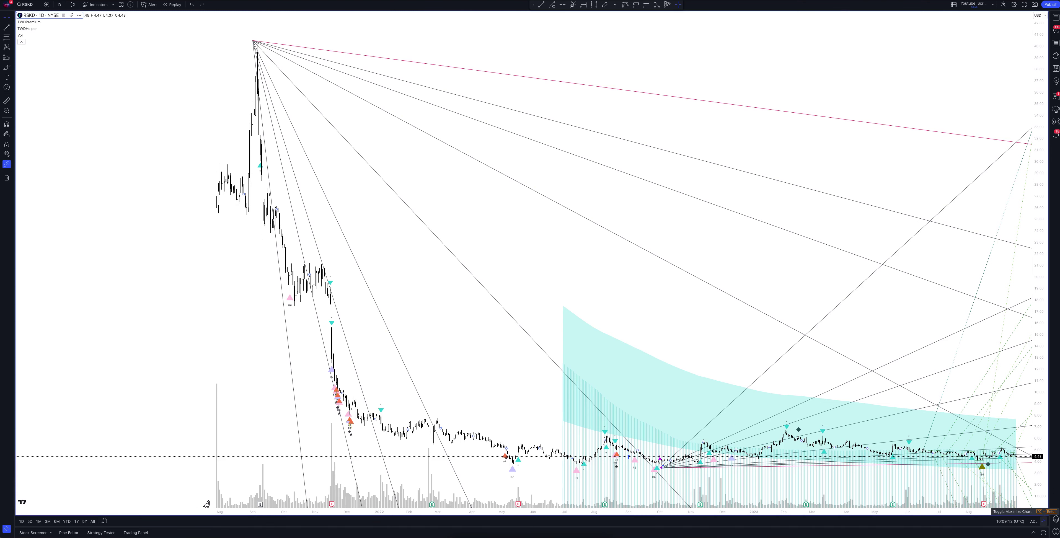
click(1043, 521)
Maximize the daily RSKD chart with Alt+Enter and show the TWOPremium backtest overview below it
click(402, 378)
key(alt+Return)
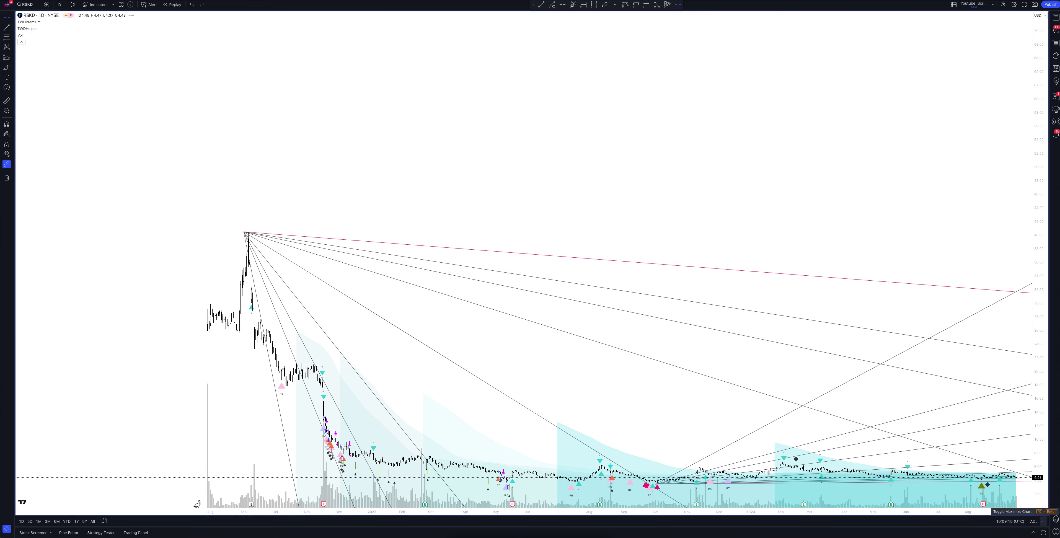
click(33, 533)
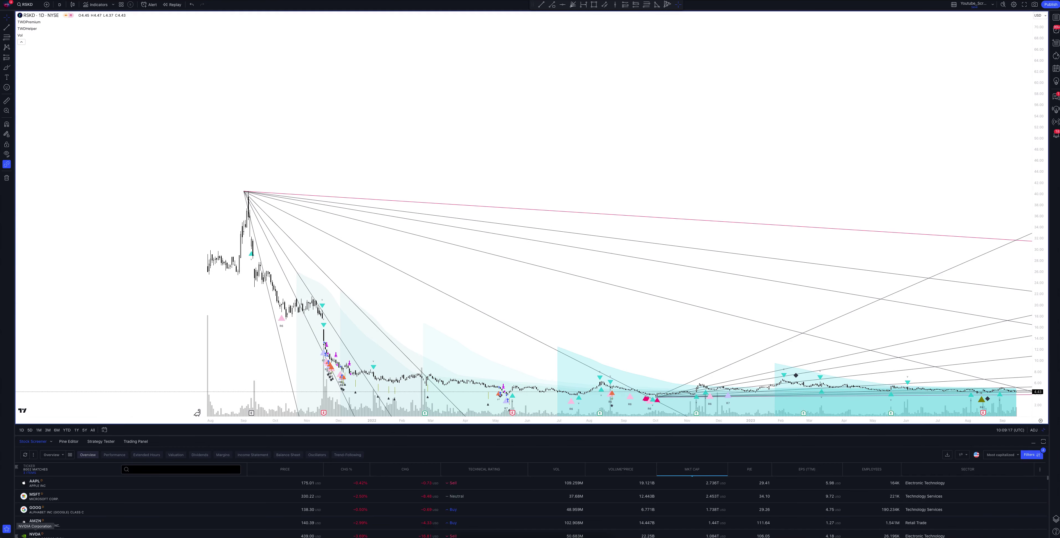
click(101, 442)
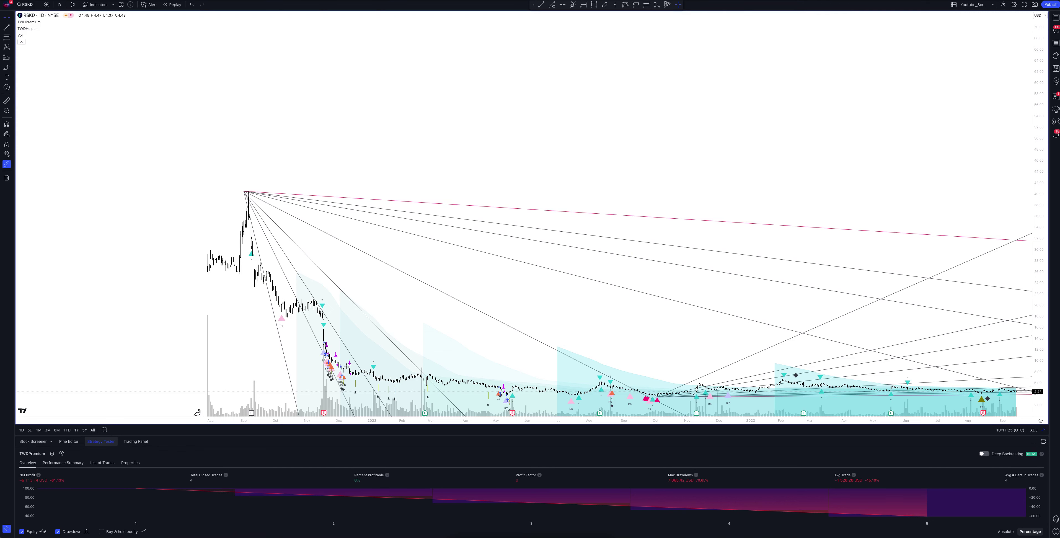
Show the 4h RSKD chart full-size, then restore the eight-pane grid with the backtest still open
key(alt+Return)
key(alt+Return)
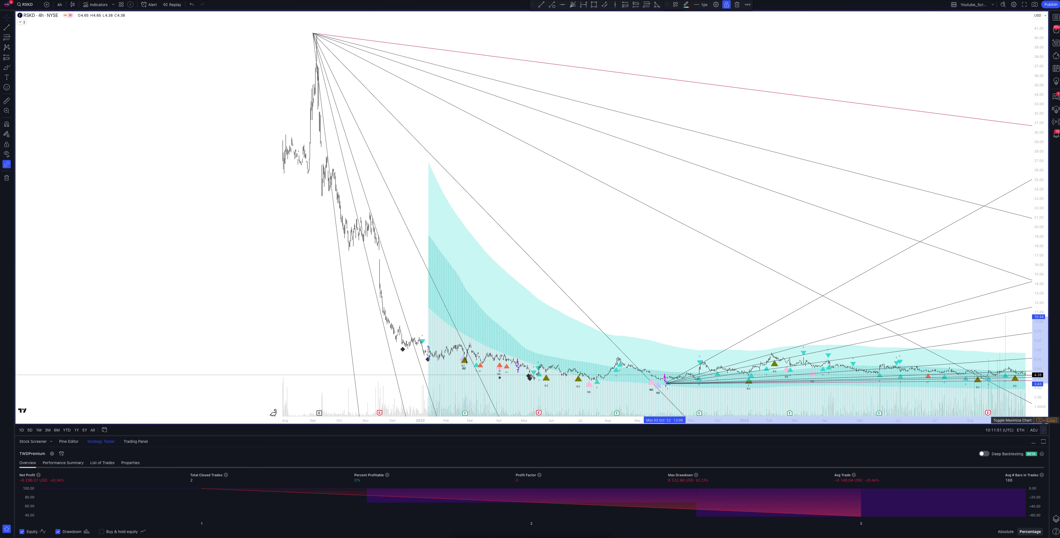
click(1043, 429)
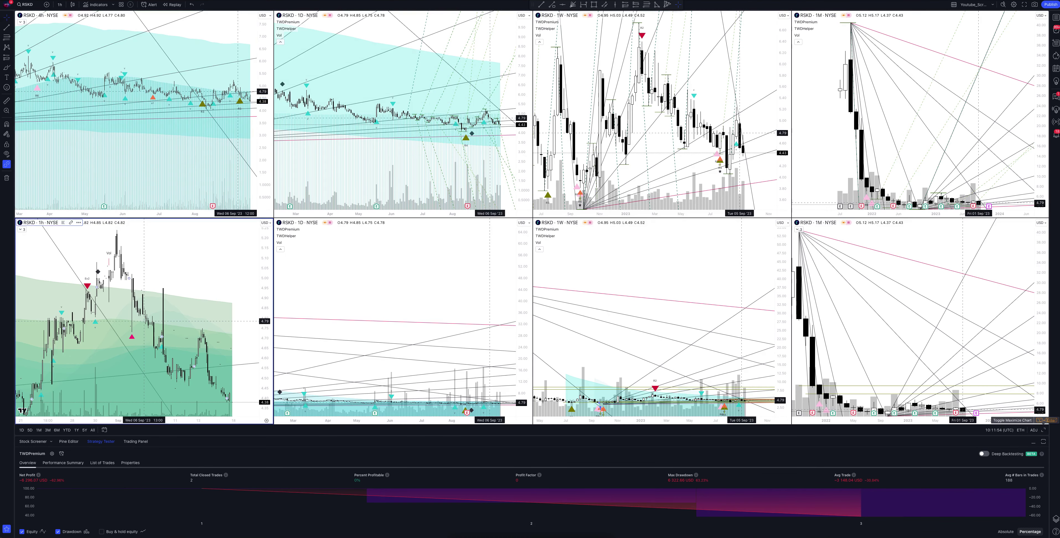
Maximize the bottom-left 1h RSKD chart from the grid, keeping the 1 hour interval
click(144, 321)
click(1043, 430)
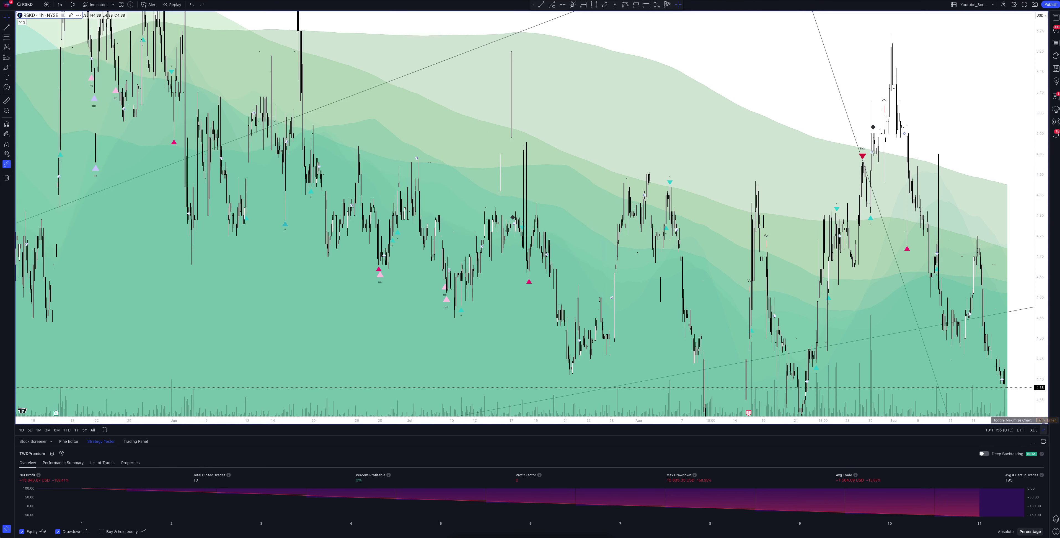
click(60, 5)
click(62, 142)
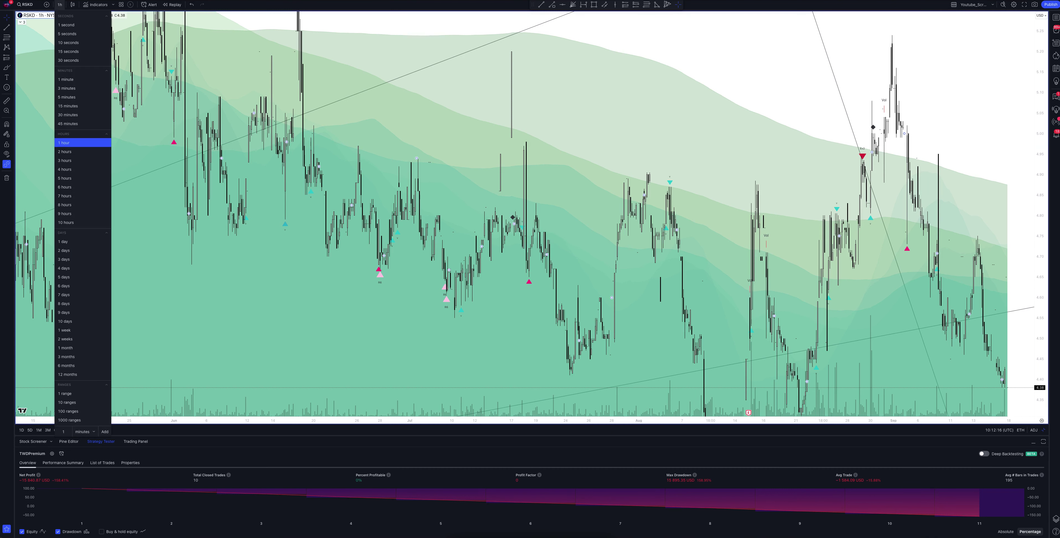
Change the RSKD chart interval to 2 hours
click(65, 151)
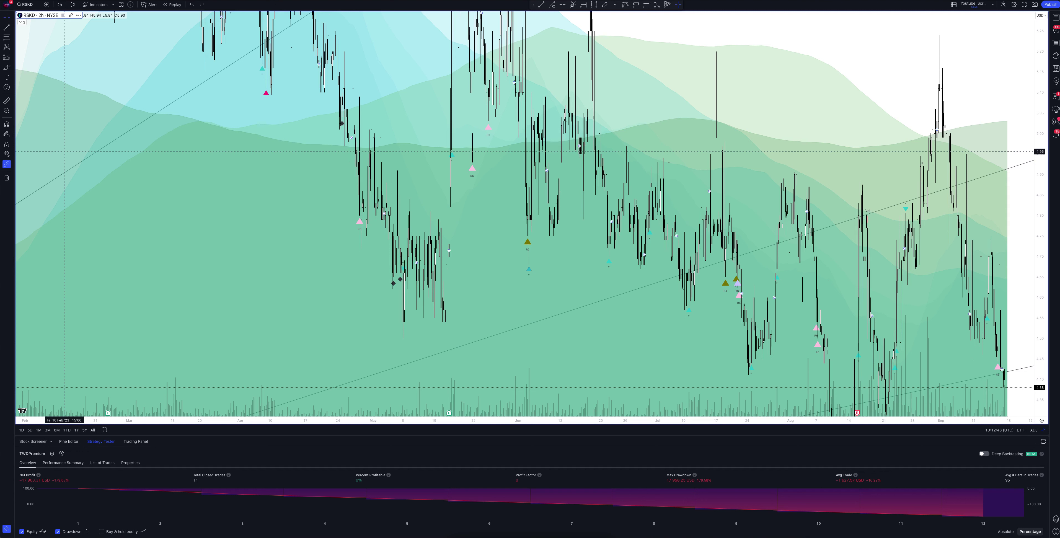
Set the RSKD chart interval to 3 hours
click(59, 4)
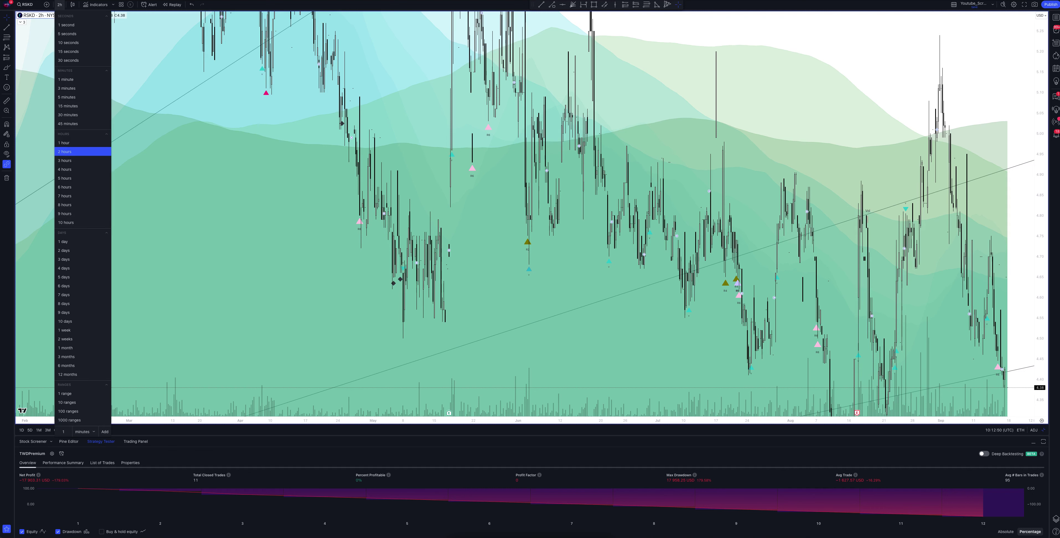
click(64, 161)
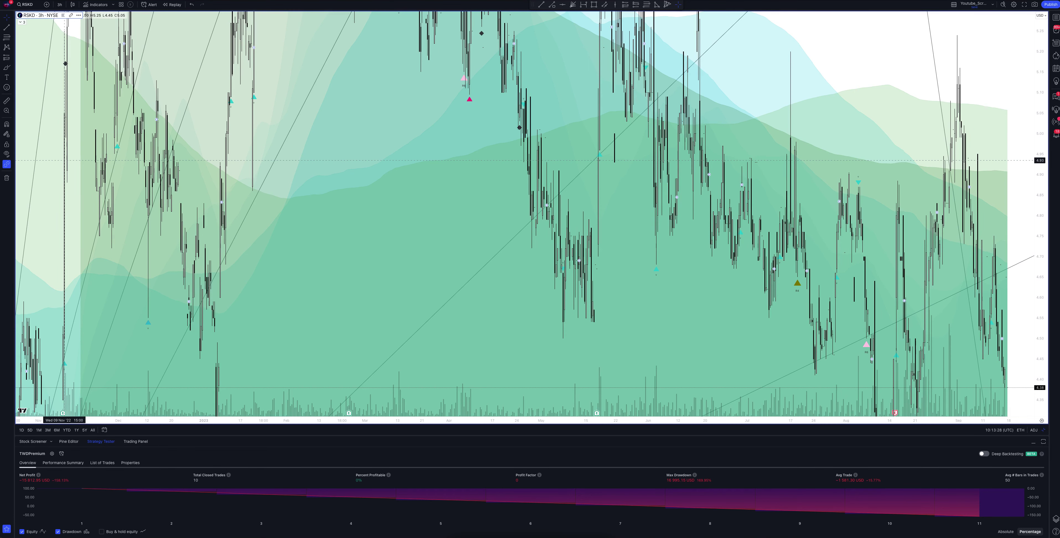
Set the RSKD chart interval to 4 hours to compare its backtest figures
click(60, 5)
click(65, 169)
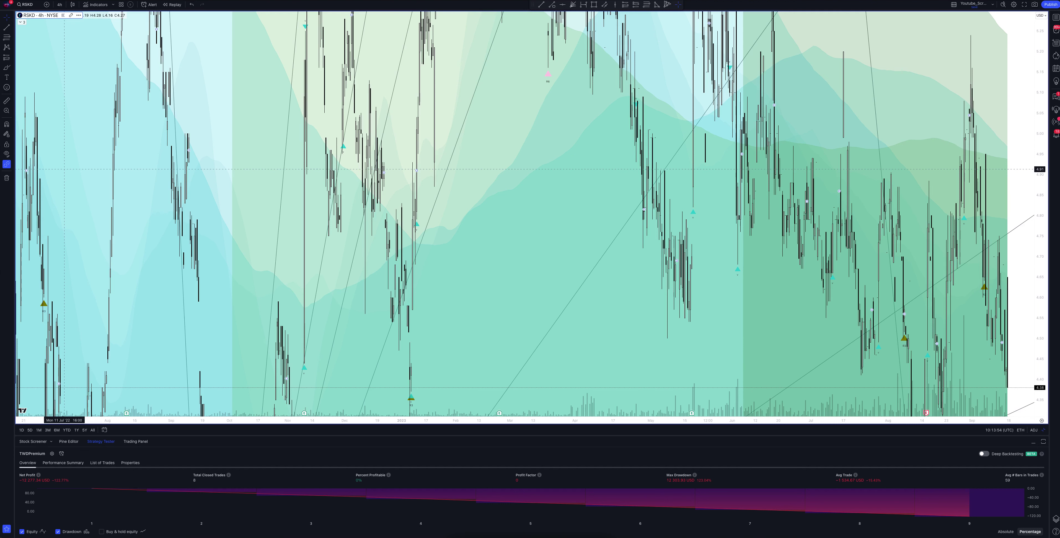
click(60, 4)
Set the RSKD chart interval to 5 hours and review the recalculated backtest
click(64, 178)
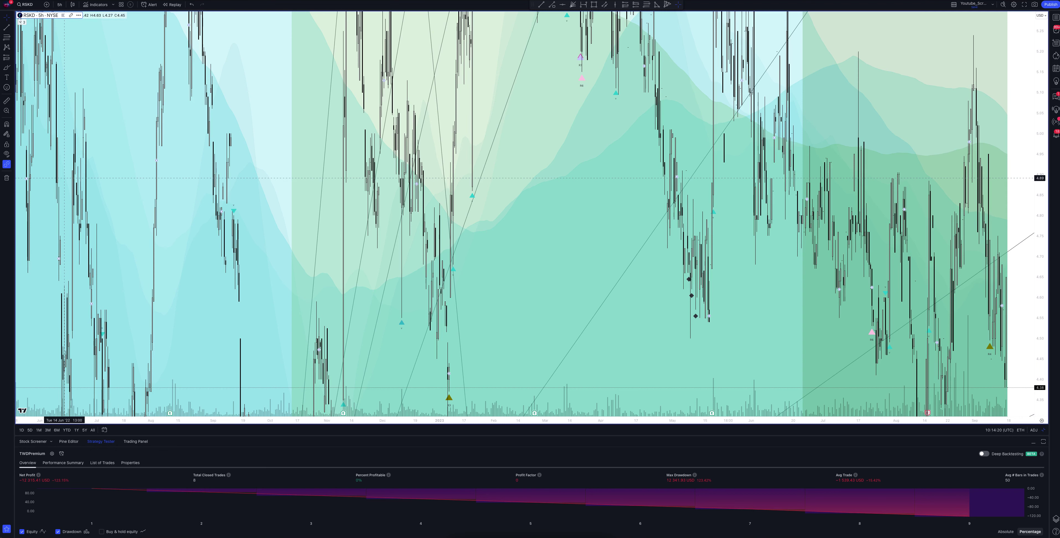
click(60, 5)
Switch the RSKD chart to the 6-hour interval and review its 6 losing trades
click(65, 187)
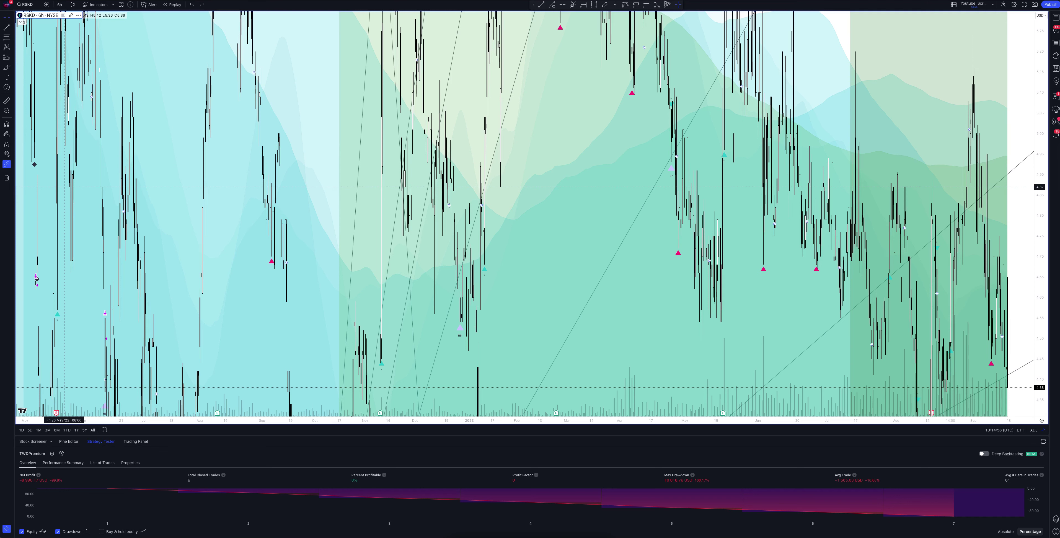
click(60, 4)
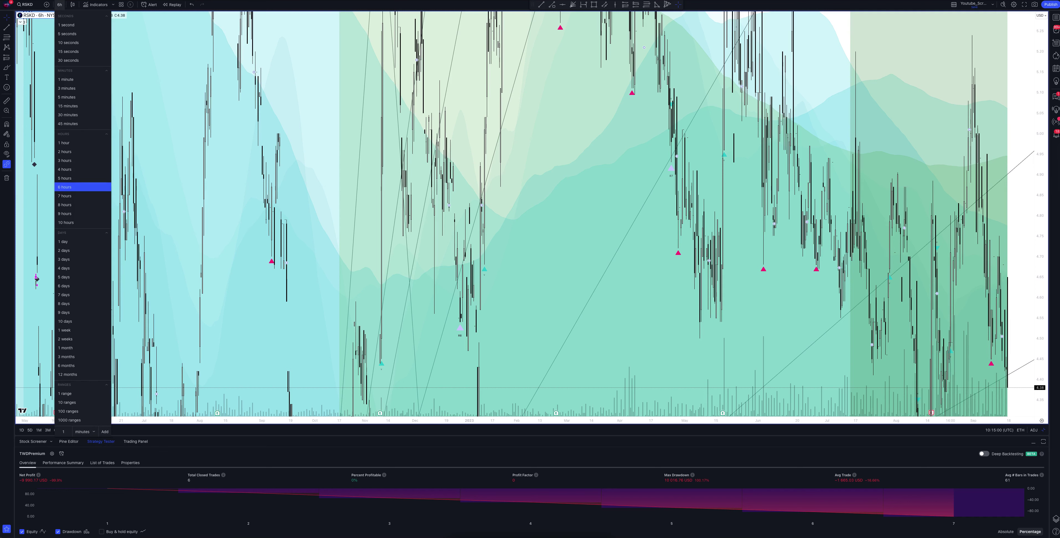
Put the RSKD chart on the 7-hour interval and check the recalculated backtest
click(78, 194)
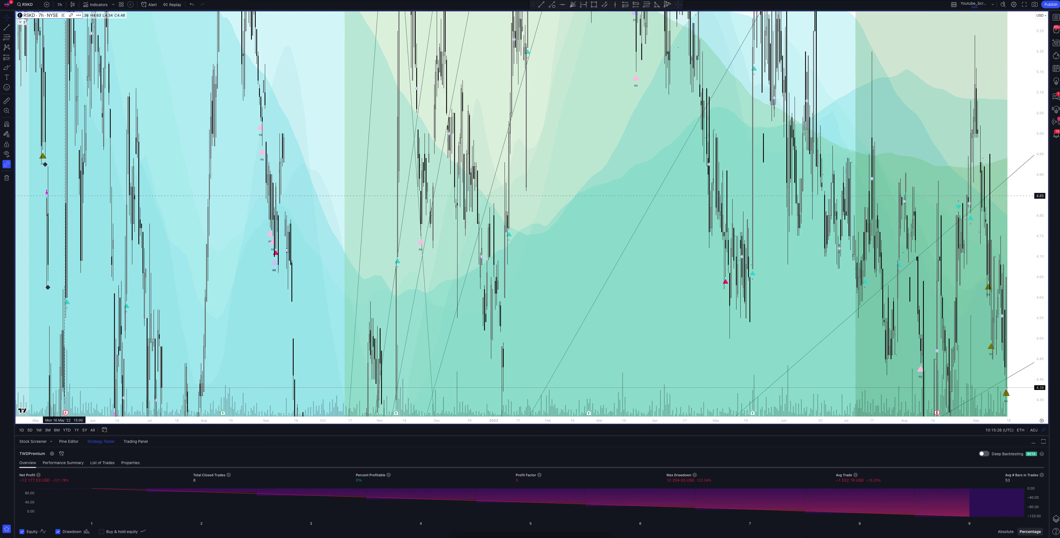
click(59, 4)
Show the RSKD chart at 8 hours, then return it to the 1-hour interval
click(65, 204)
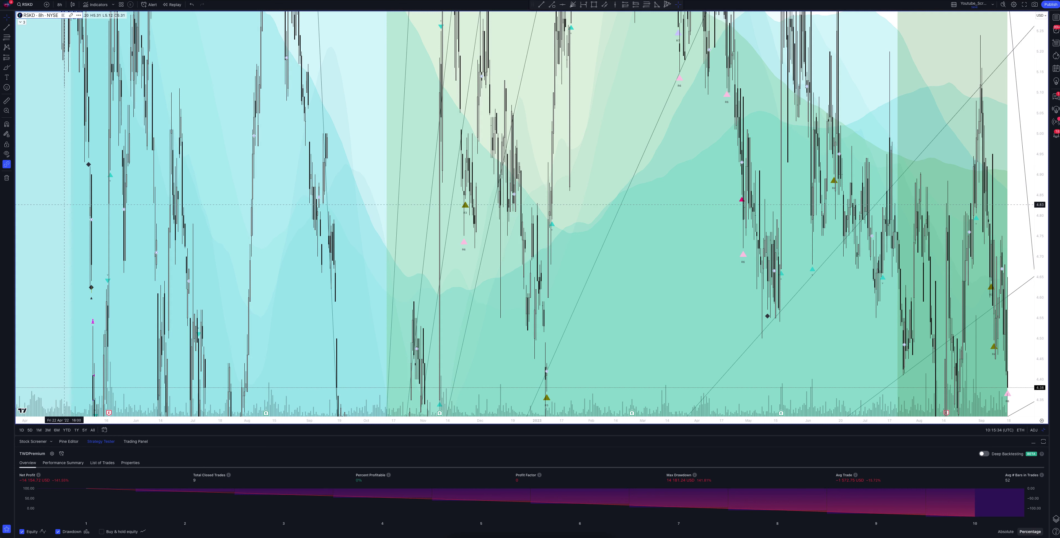
click(60, 4)
click(64, 143)
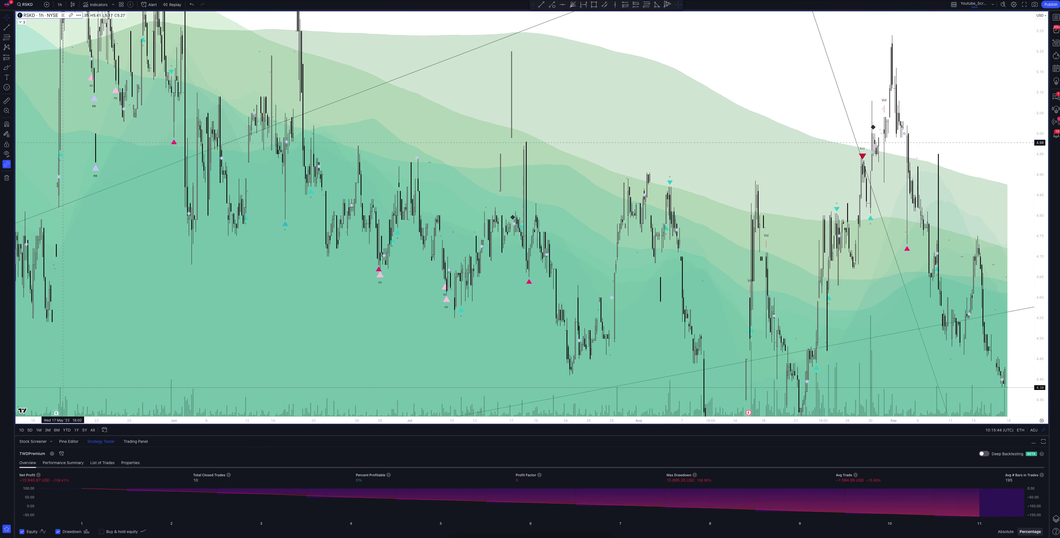
Un-maximize the chart to bring back the eight-pane RSKD grid
click(1043, 430)
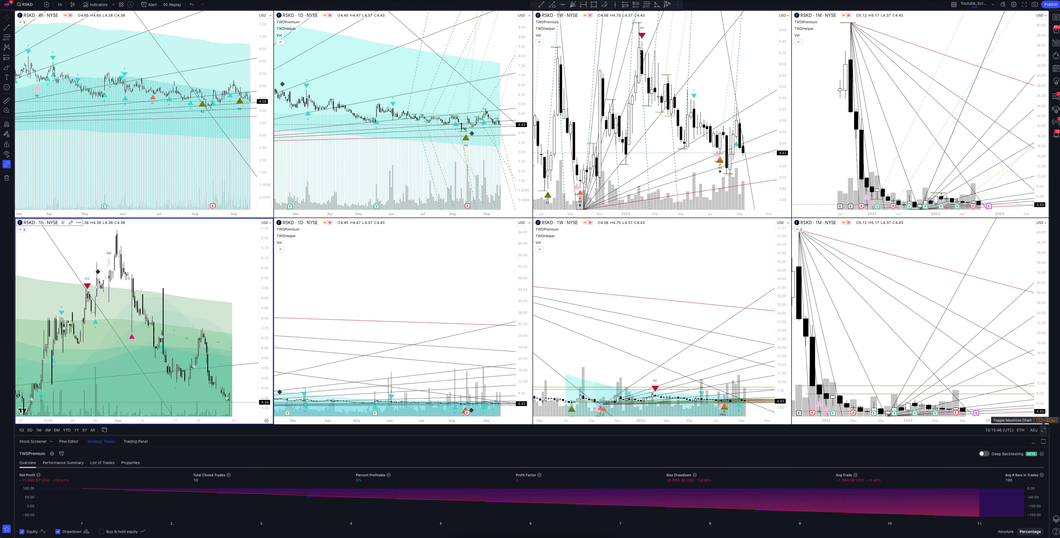